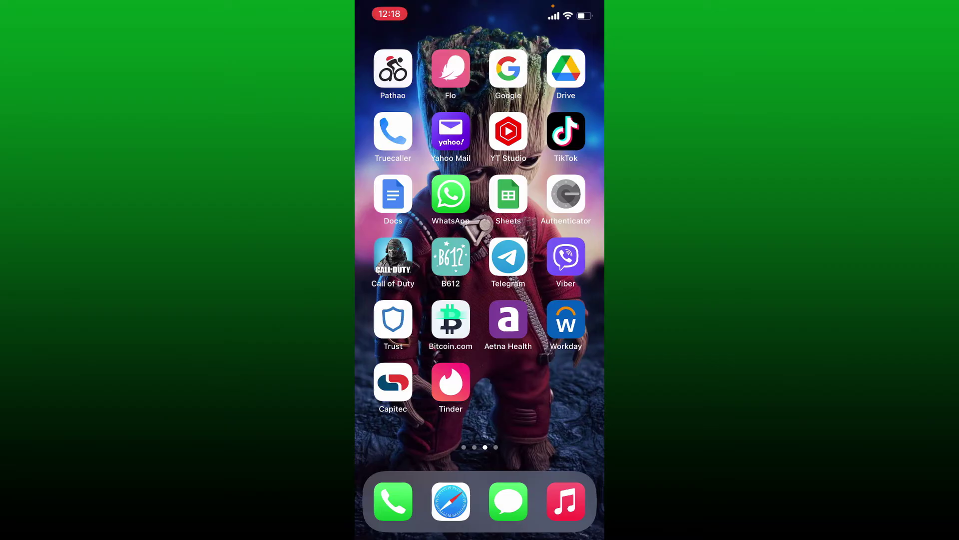
# - Launch the Bitcoin.com Wallet app from the home screen
pyautogui.click(450, 322)
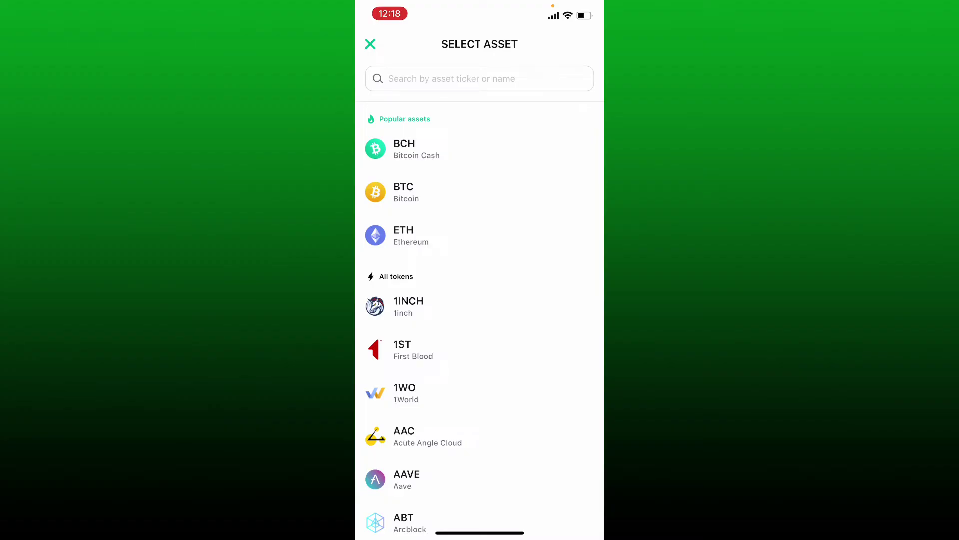
# - Choose BTC as the receive asset and copy its wallet address
pyautogui.click(404, 192)
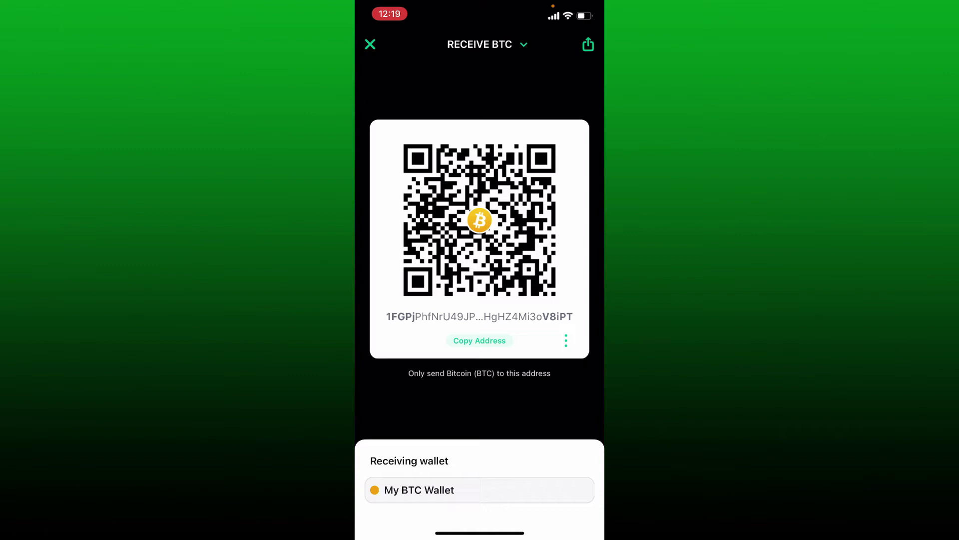
pyautogui.click(479, 340)
pyautogui.click(589, 44)
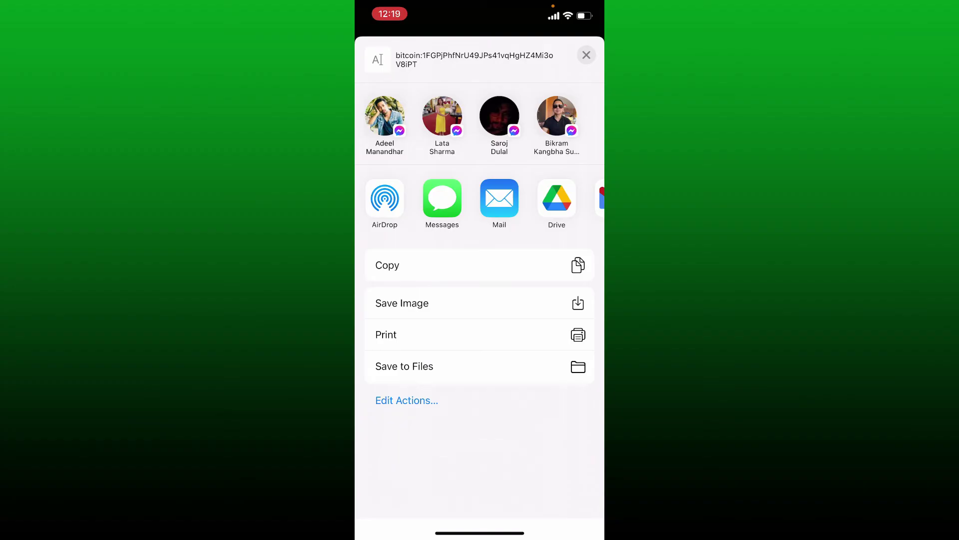
pyautogui.click(586, 55)
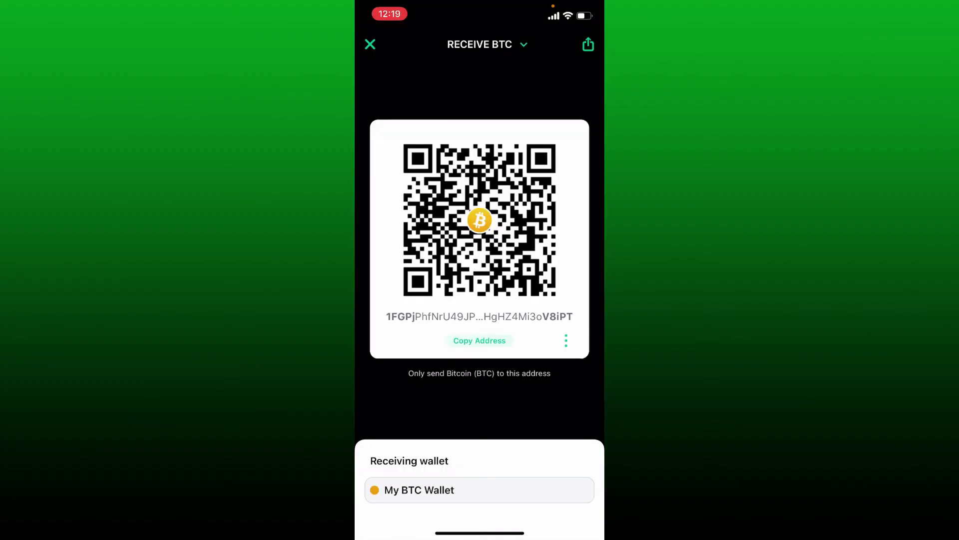
pyautogui.click(482, 43)
# - Dismiss the Receive BTC screen and swipe home to the iOS app grid
pyautogui.click(369, 44)
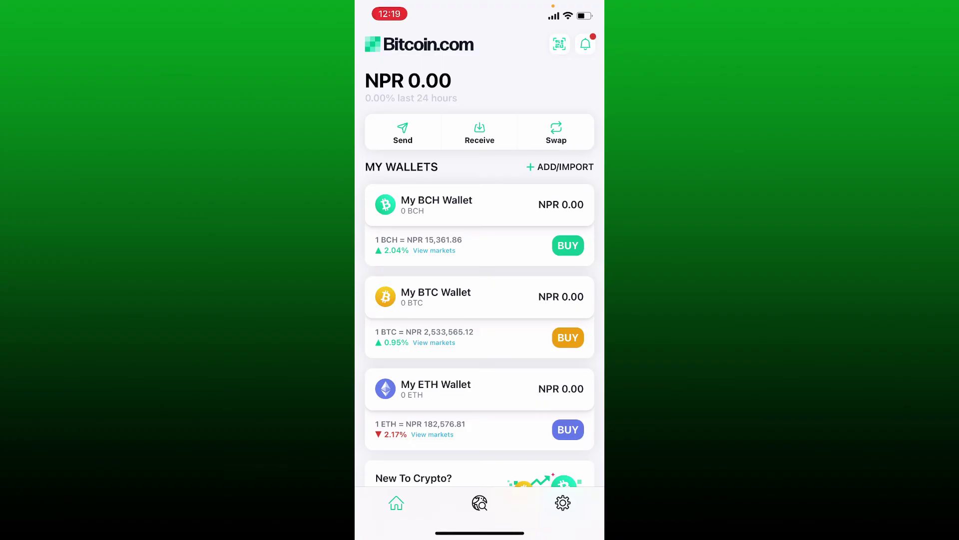
pyautogui.moveTo(479, 532); pyautogui.dragTo(479, 315)
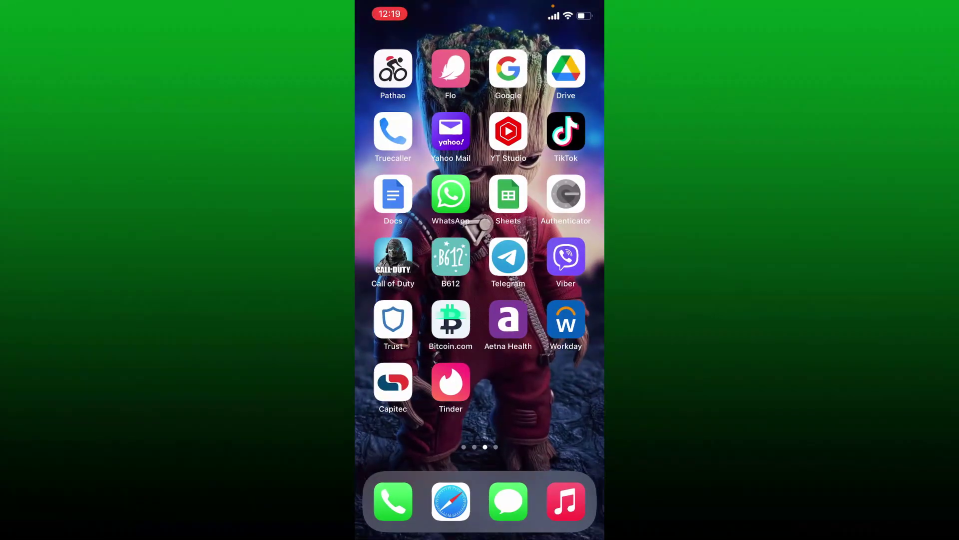